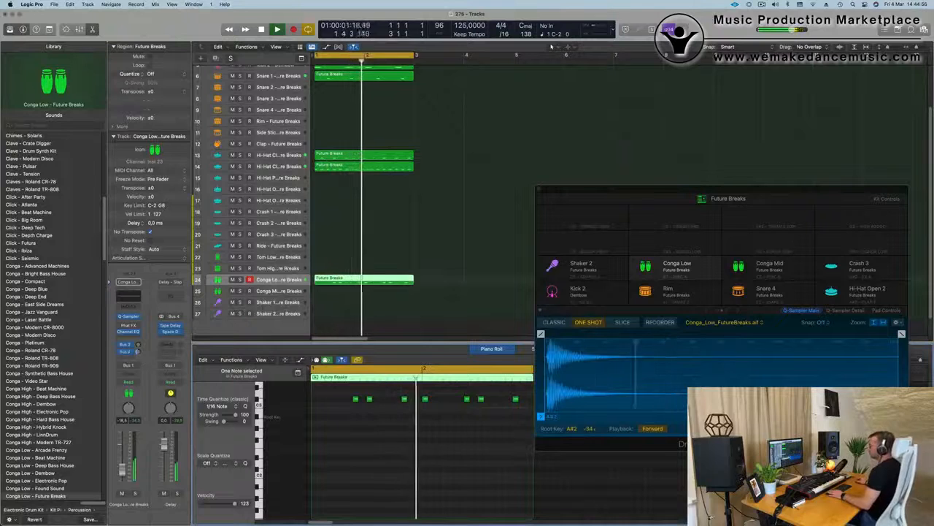
{"action": "scroll", "coordinate": [440, 278], "scroll_direction": "up", "scroll_amount": 5}
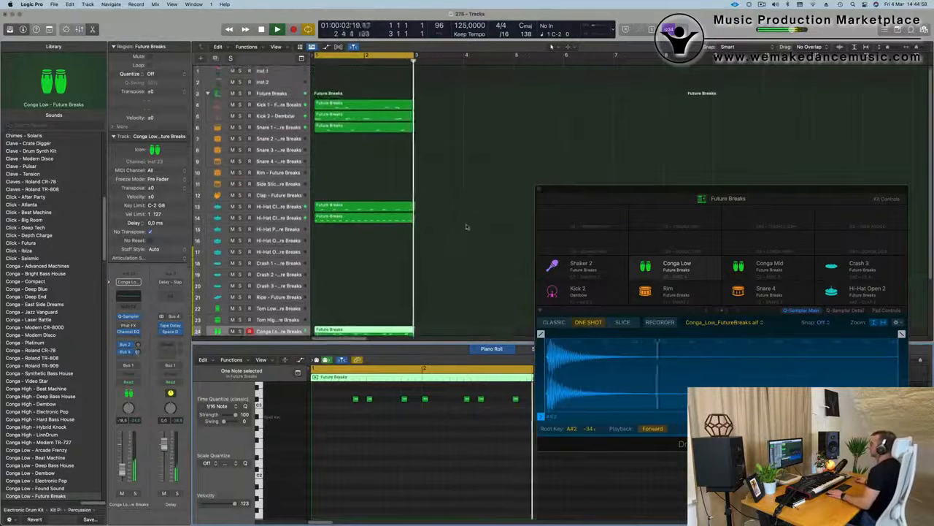
{"action": "left_click", "coordinate": [447, 90]}
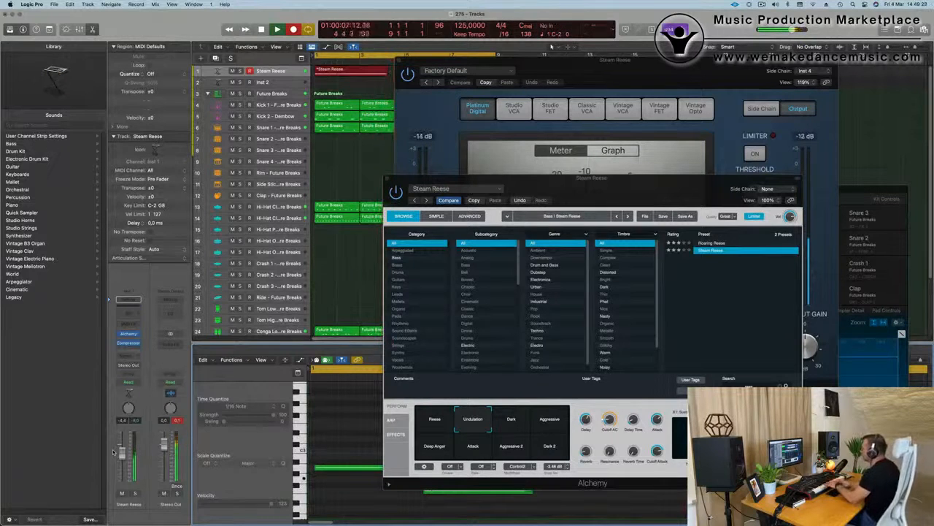
- Stop the Steam Reese recording and move the Compressor and Alchemy windows aside to uncover the arrangement
{"action": "key", "text": "space"}
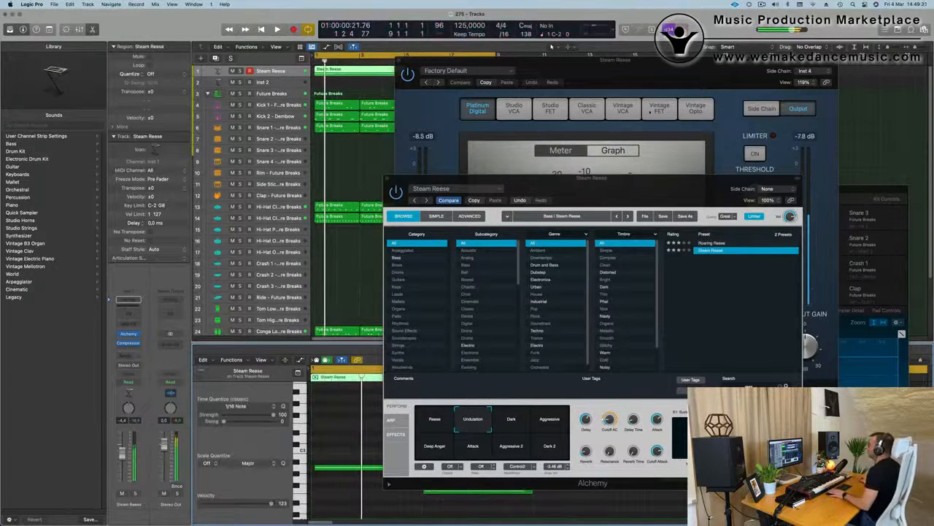
{"action": "left_click_drag", "start_coordinate": [618, 63], "coordinate": [931, 61]}
{"action": "left_click_drag", "start_coordinate": [616, 180], "coordinate": [743, 61]}
{"action": "key", "text": "space"}
- Select all notes of the Steam Reese region in the Piano Roll
{"action": "left_click", "coordinate": [399, 433]}
{"action": "key", "text": "super+a"}
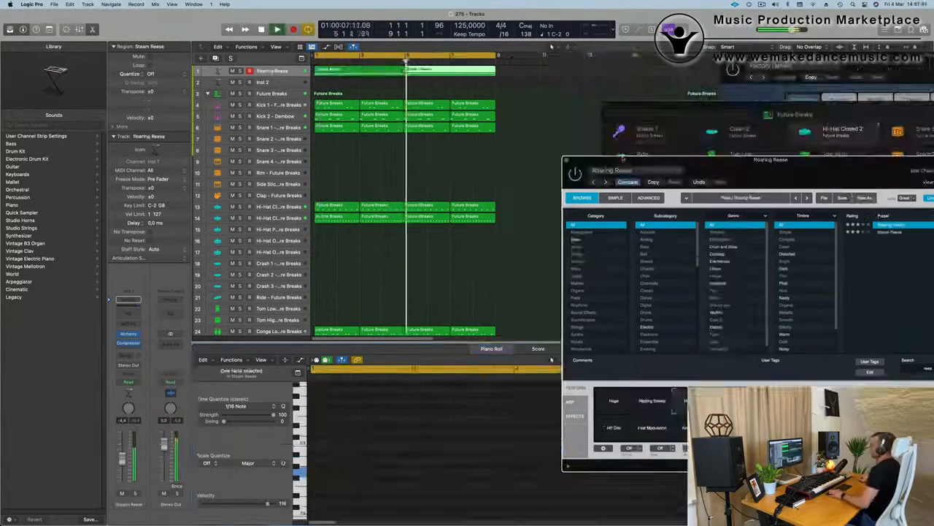
- Close the Roaring Reese Alchemy window and restart playback from bar 1
{"action": "left_click", "coordinate": [567, 159]}
{"action": "key", "text": "super+Left"}
{"action": "key", "text": "super+Left"}
{"action": "key", "text": "super+Left"}
{"action": "key", "text": "super+Left"}
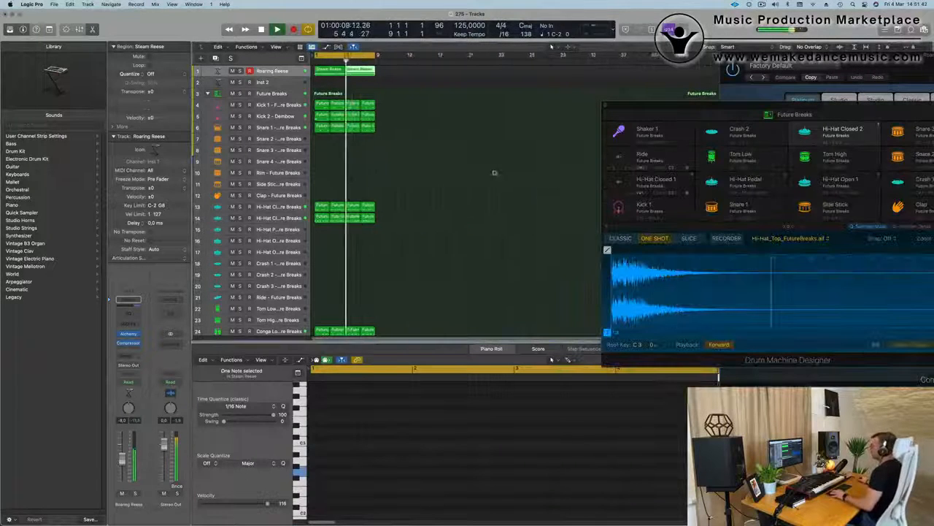
{"action": "key", "text": "super+Right"}
{"action": "key", "text": "super+Right"}
{"action": "key", "text": "Return"}
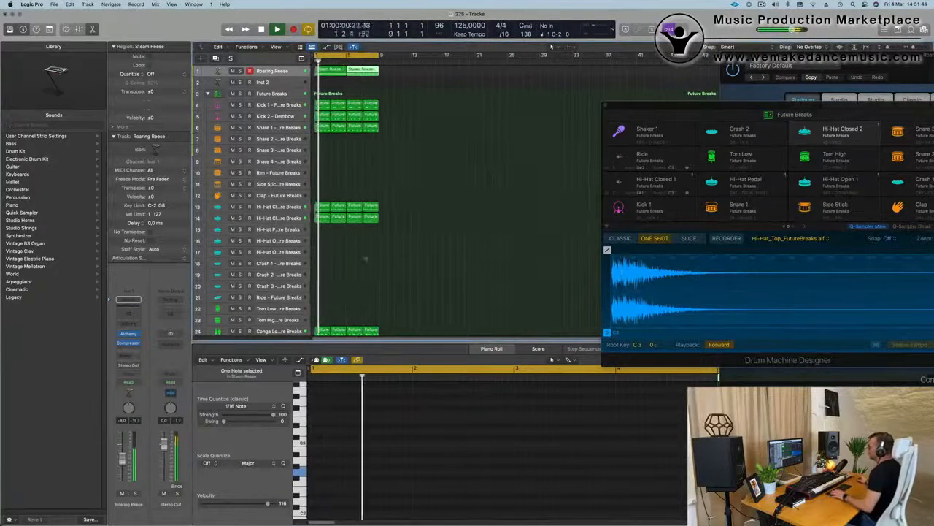
- Repeat all regions once so they fill the arrangement up to bar 17, and extend the cycle range to match
{"action": "key", "text": "super+a"}
{"action": "key", "text": "super+r"}
{"action": "key", "text": "Return"}
{"action": "left_click_drag", "start_coordinate": [379, 55], "coordinate": [446, 55]}
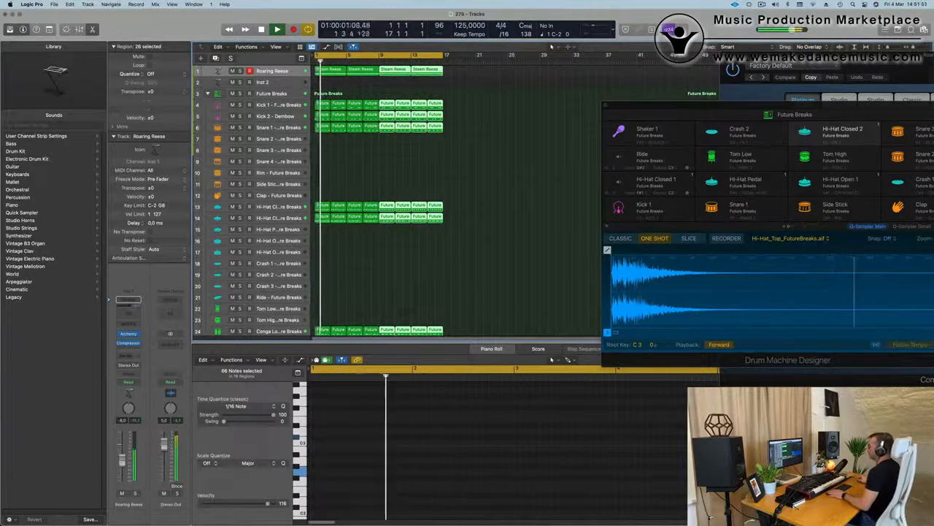
- Select the Inst 2 track and open its Alchemy instrument
{"action": "left_click", "coordinate": [279, 86]}
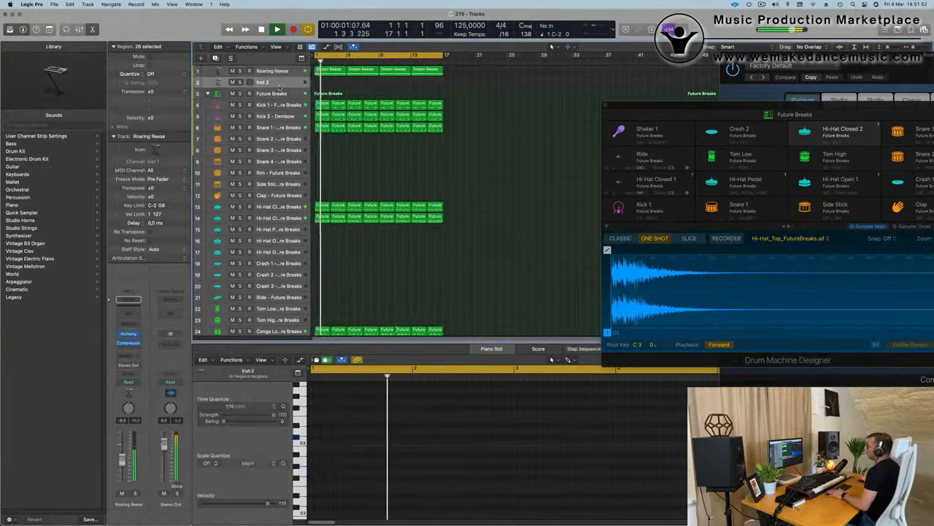
{"action": "left_click", "coordinate": [129, 338]}
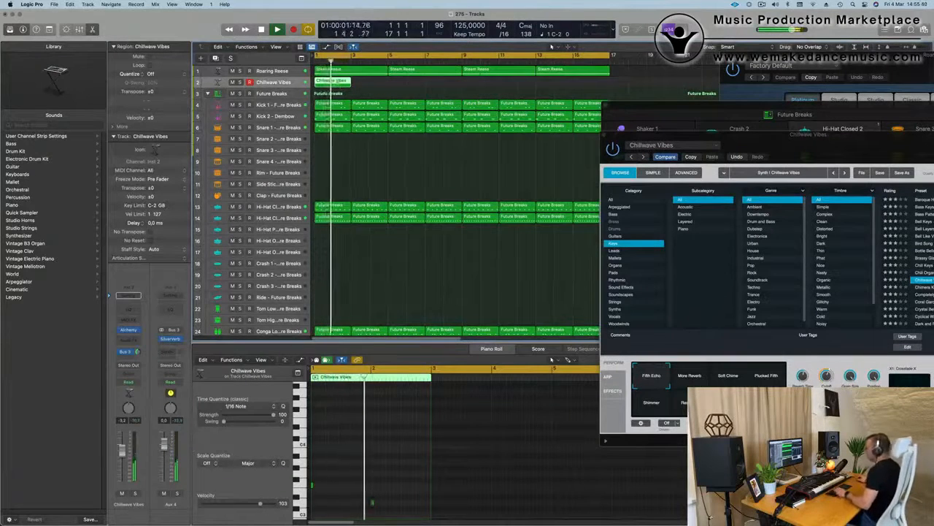
- Repeat the two-bar Chillwave Vibes region until it fills its track up to bar 17
{"action": "key", "text": "super+r"}
{"action": "key", "text": "super+r"}
{"action": "key", "text": "super+r"}
{"action": "key", "text": "super+r"}
{"action": "key", "text": "super+r"}
{"action": "key", "text": "super+r"}
{"action": "key", "text": "super+r"}
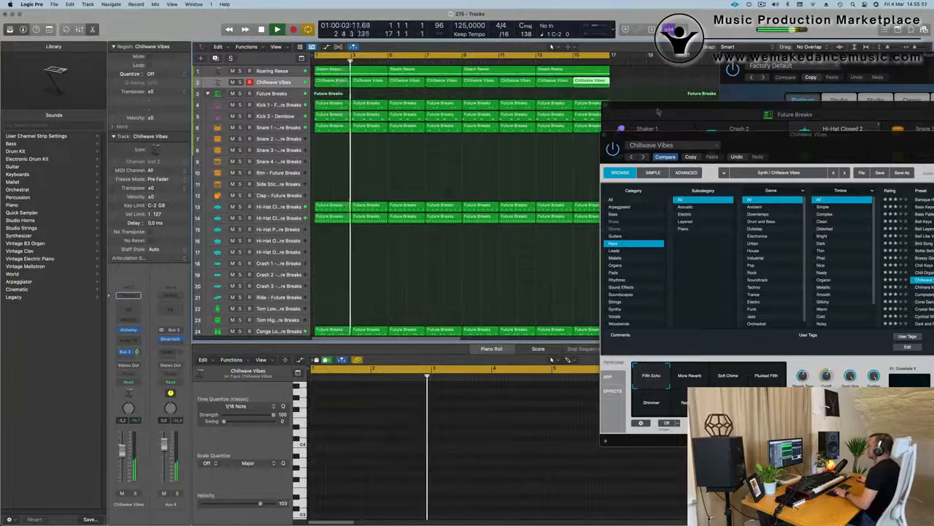
- Select the Future Breaks drum stack and bring up its Drum Machine Designer kit controls
{"action": "left_click", "coordinate": [273, 94]}
{"action": "left_click", "coordinate": [129, 290]}
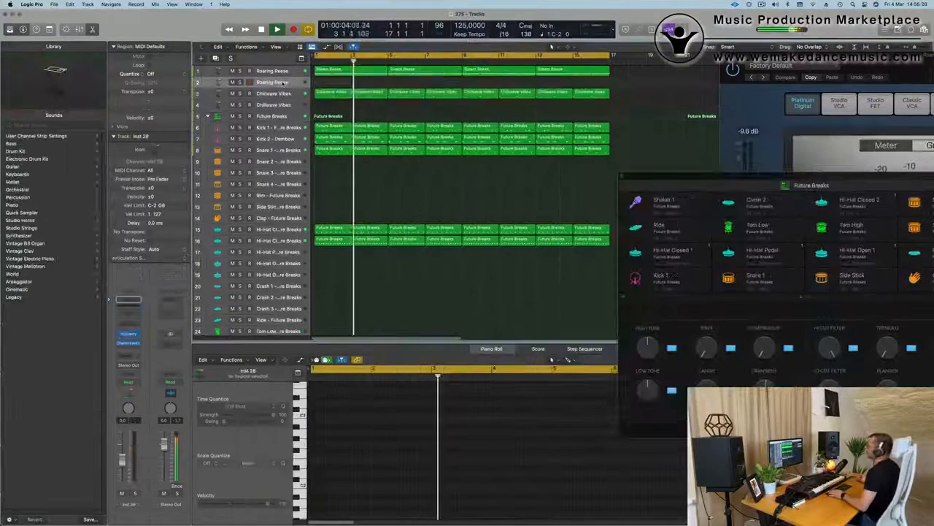
- Open Alchemy on the empty duplicate of the Roaring Reese track and filter its presets to the Bass category
{"action": "key", "text": "space"}
{"action": "key", "text": "space"}
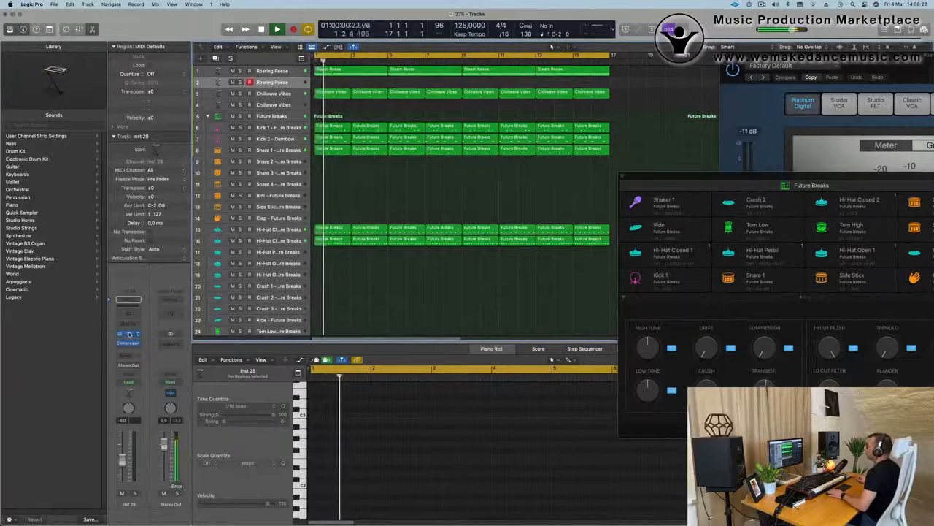
{"action": "left_click", "coordinate": [128, 334]}
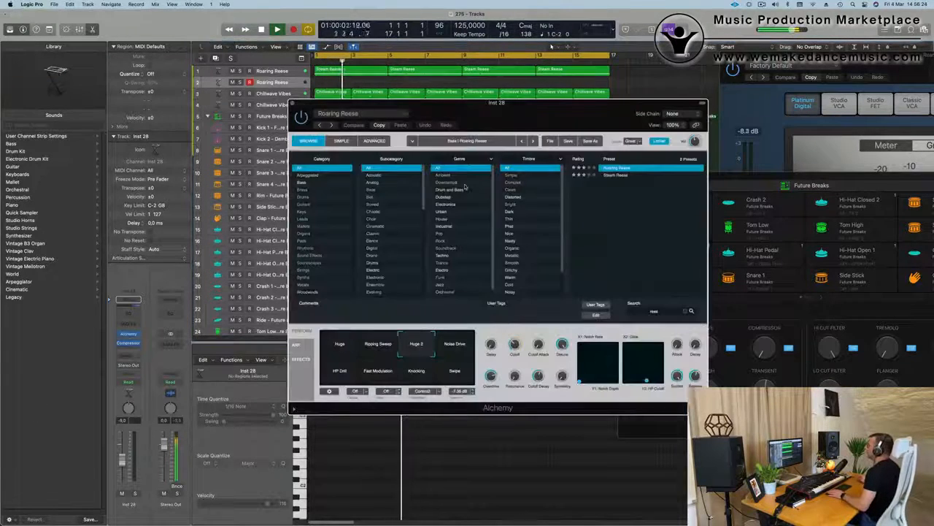
{"action": "left_click", "coordinate": [302, 185]}
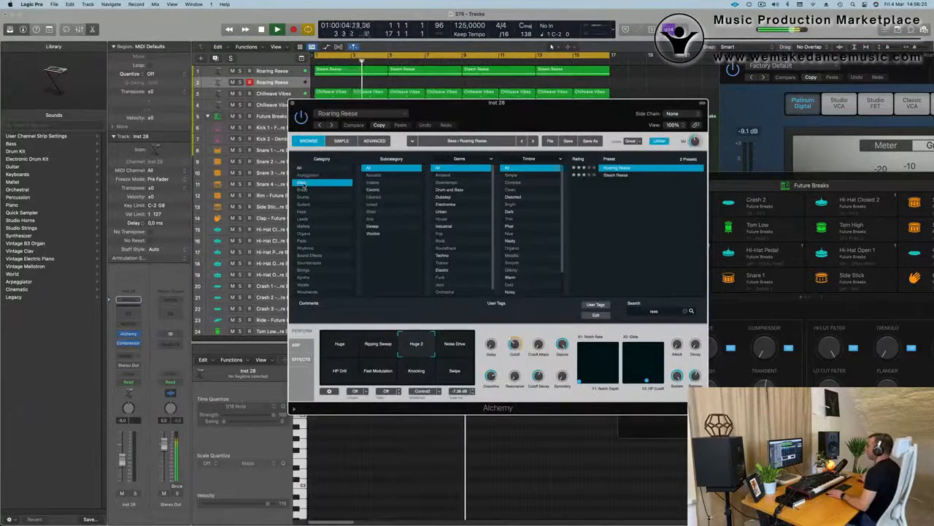
{"action": "left_click_drag", "start_coordinate": [470, 105], "coordinate": [475, 111]}
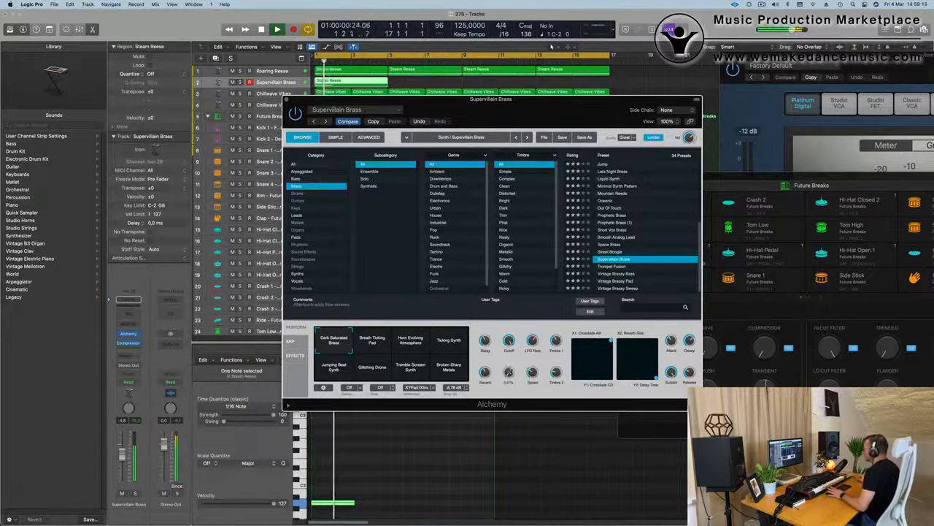
- Close the Supervillain Brass window, select the empty duplicate Chillwave Vibes track and restart playback from bar 1
{"action": "left_click", "coordinate": [288, 99]}
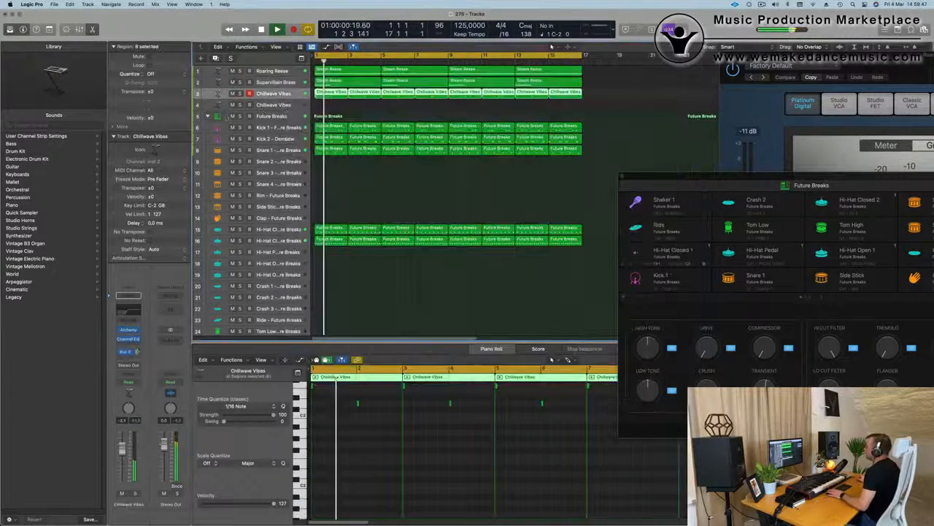
{"action": "left_click", "coordinate": [288, 108]}
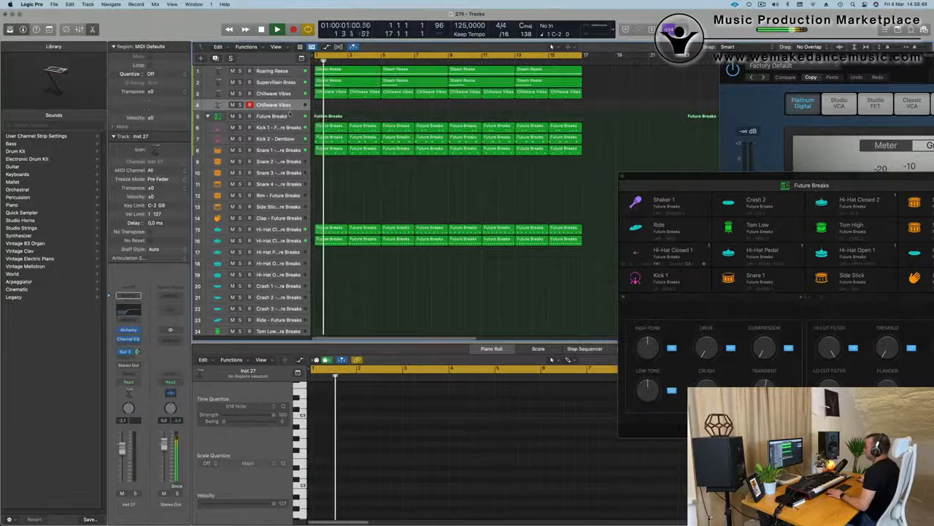
{"action": "key", "text": "Return"}
{"action": "key", "text": "Return"}
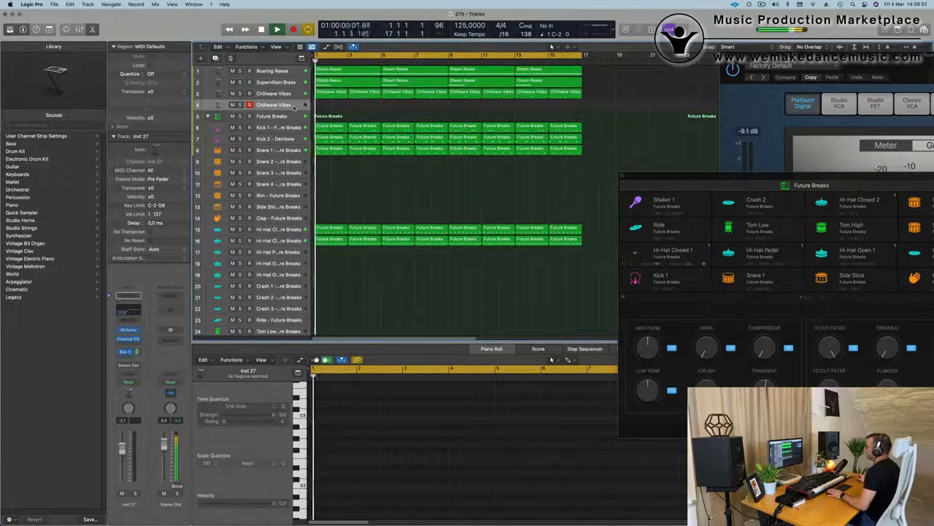
{"action": "key", "text": "Return"}
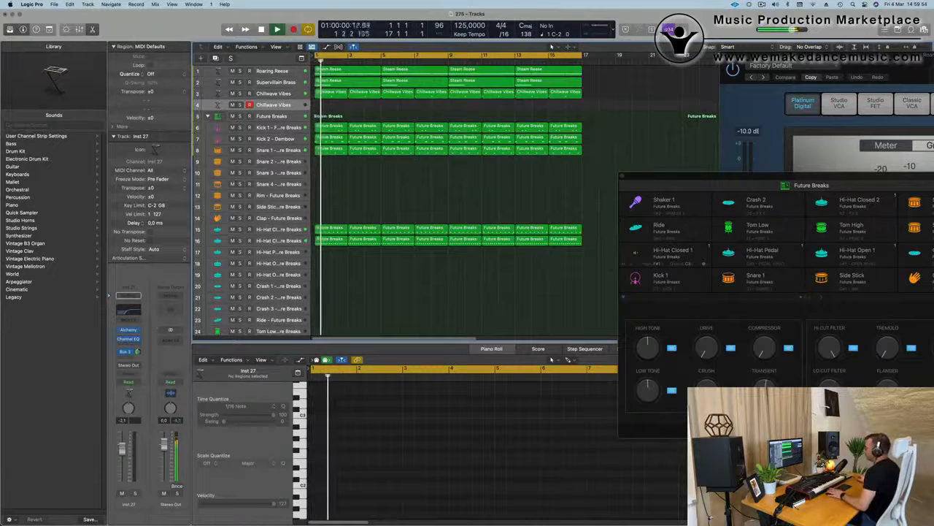
{"action": "key", "text": "Return"}
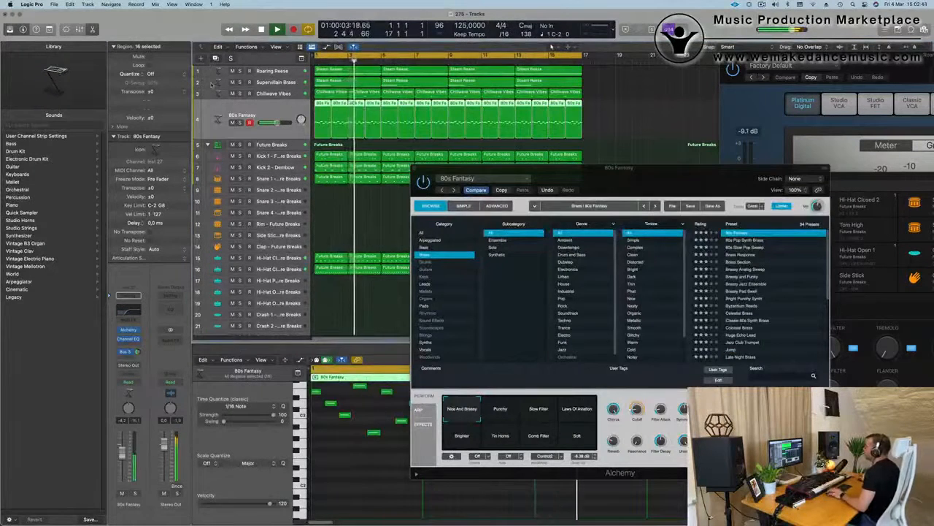
- Duplicate the 80s Fantasy track, copy its regions onto the duplicate and mute the original track
{"action": "key", "text": "super+d"}
{"action": "left_click_drag", "start_coordinate": [485, 122], "coordinate": [322, 153]}
{"action": "left_click", "coordinate": [235, 123]}
{"action": "left_click", "coordinate": [233, 123]}
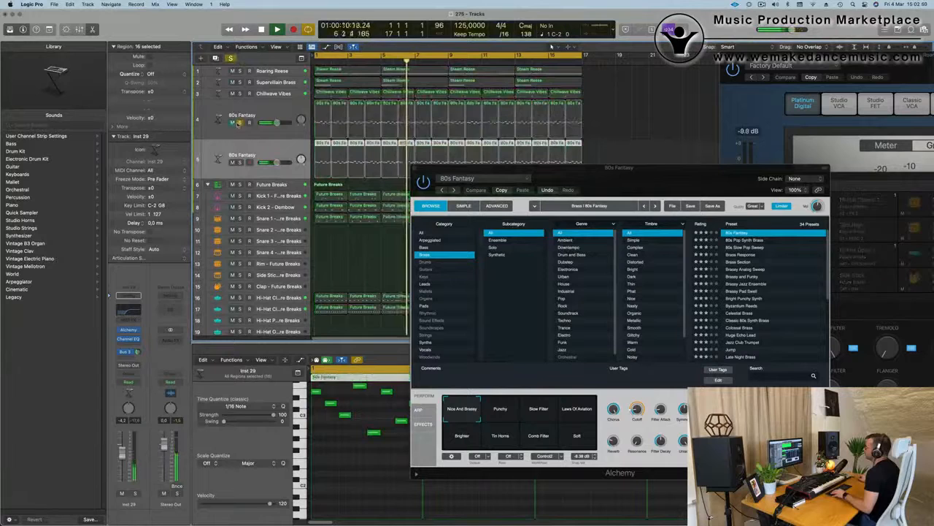
{"action": "left_click", "coordinate": [239, 123]}
- Restart playback and open the Alchemy instrument of the duplicated 80s Fantasy track
{"action": "key", "text": "Return"}
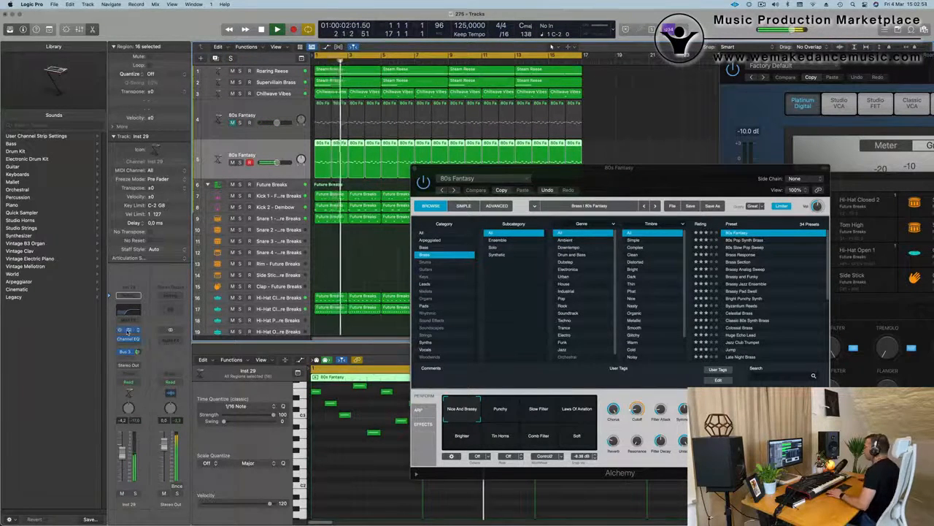
{"action": "left_click", "coordinate": [129, 330]}
{"action": "left_click_drag", "start_coordinate": [509, 118], "coordinate": [514, 121]}
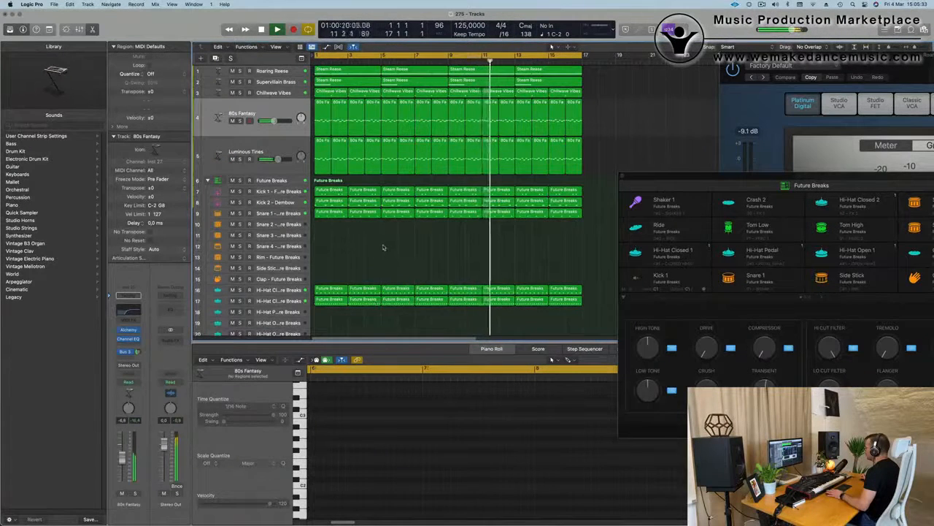
{"action": "scroll", "coordinate": [356, 252], "scroll_direction": "down", "scroll_amount": 1}
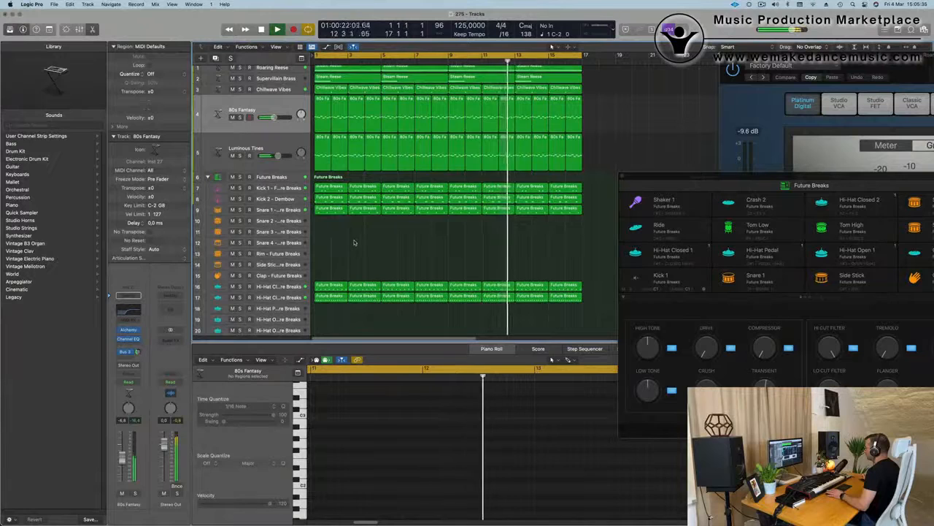
{"action": "scroll", "coordinate": [360, 241], "scroll_direction": "down", "scroll_amount": 4}
{"action": "scroll", "coordinate": [361, 246], "scroll_direction": "down", "scroll_amount": 10}
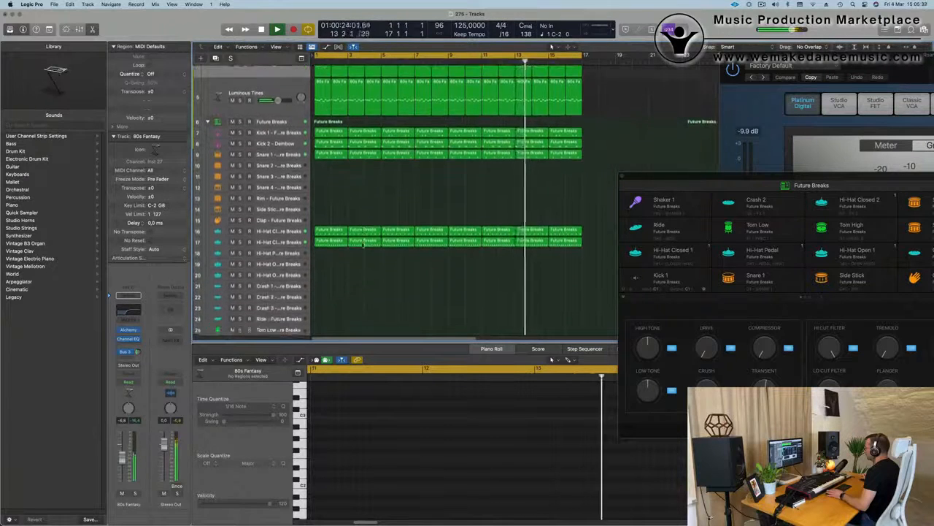
{"action": "scroll", "coordinate": [362, 245], "scroll_direction": "down", "scroll_amount": 5}
{"action": "scroll", "coordinate": [365, 219], "scroll_direction": "up", "scroll_amount": 12}
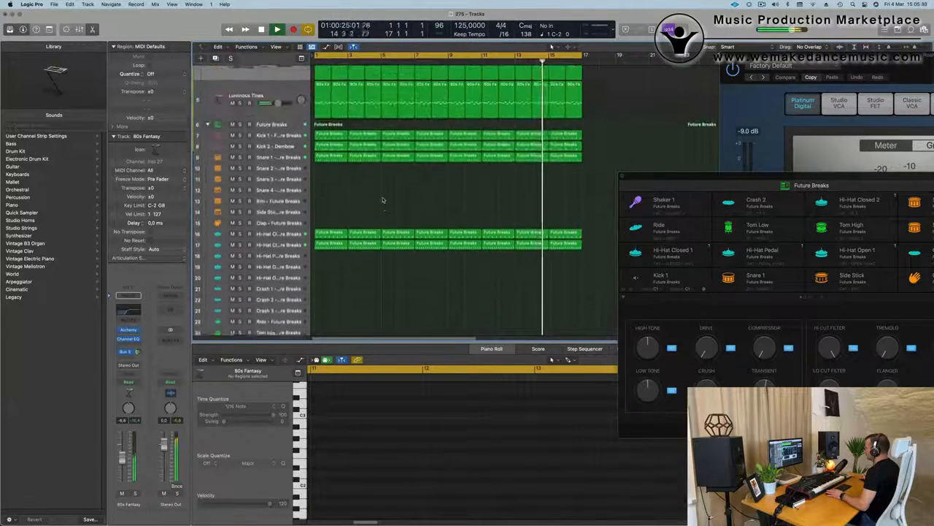
{"action": "scroll", "coordinate": [372, 144], "scroll_direction": "up", "scroll_amount": 2}
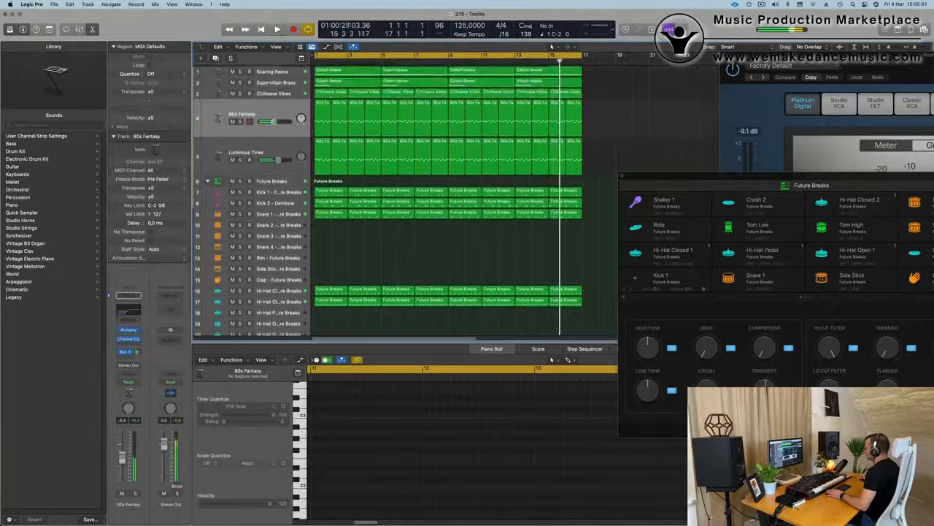
- Duplicate the Luminous Tines track without its regions and select the new empty copy
{"action": "left_click", "coordinate": [222, 151]}
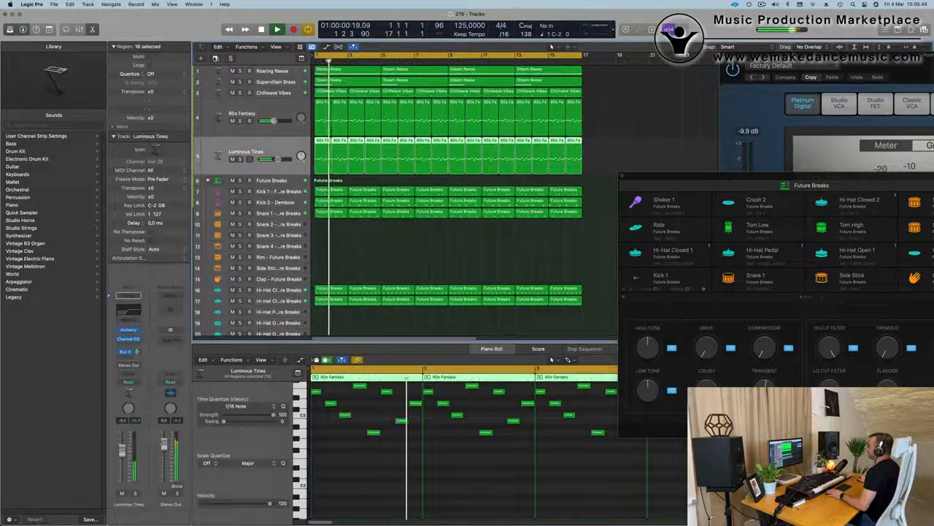
{"action": "key", "text": "super+d"}
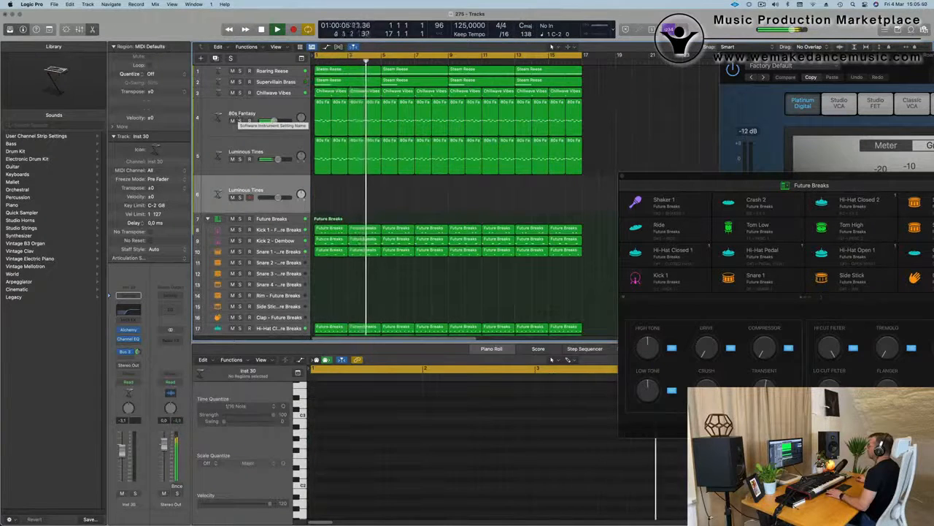
{"action": "left_click", "coordinate": [235, 149]}
{"action": "left_click", "coordinate": [292, 191]}
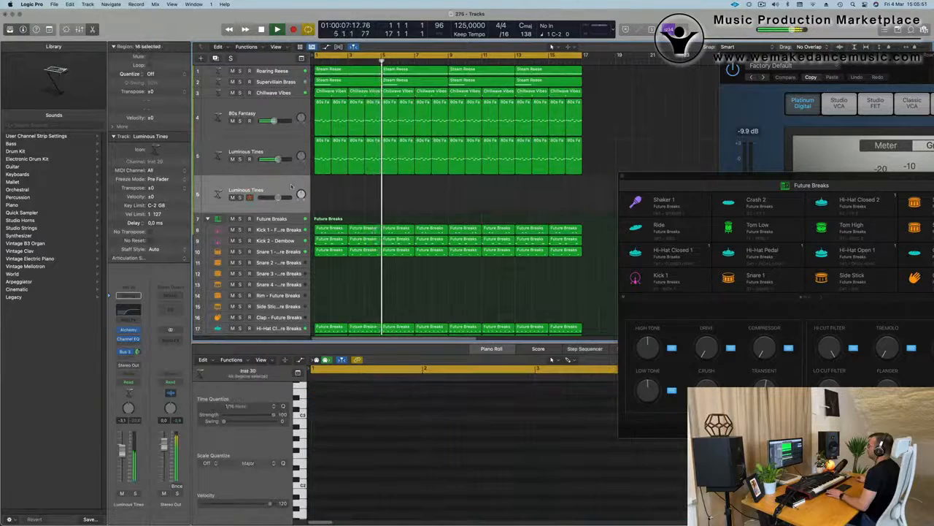
- Open Alchemy on the empty Luminous Tines duplicate, reposition its window and filter the presets to the Leads category
{"action": "left_click", "coordinate": [130, 330]}
{"action": "left_click_drag", "start_coordinate": [521, 113], "coordinate": [570, 144]}
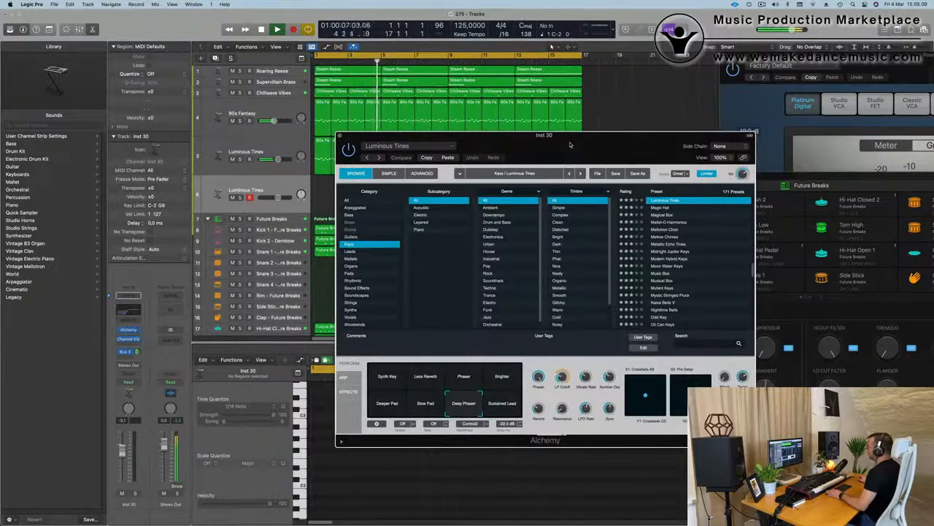
{"action": "left_click_drag", "start_coordinate": [570, 145], "coordinate": [554, 149]}
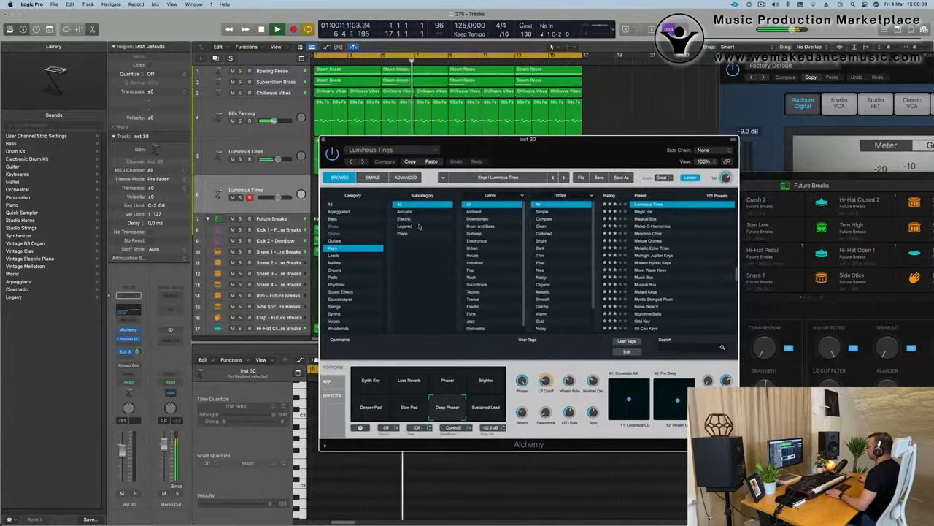
{"action": "left_click", "coordinate": [356, 255]}
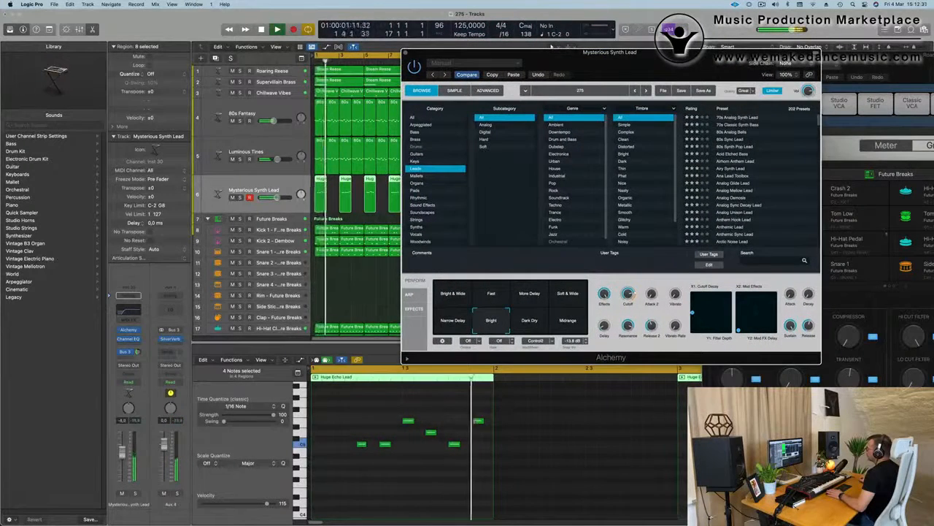
- Close the Mysterious Synth Lead Alchemy window and move the Performance Meter clear of the arrangement
{"action": "key", "text": "super+w"}
{"action": "scroll", "coordinate": [487, 223], "scroll_direction": "down", "scroll_amount": 5}
{"action": "scroll", "coordinate": [488, 224], "scroll_direction": "up", "scroll_amount": 3}
{"action": "scroll", "coordinate": [490, 212], "scroll_direction": "up", "scroll_amount": 3}
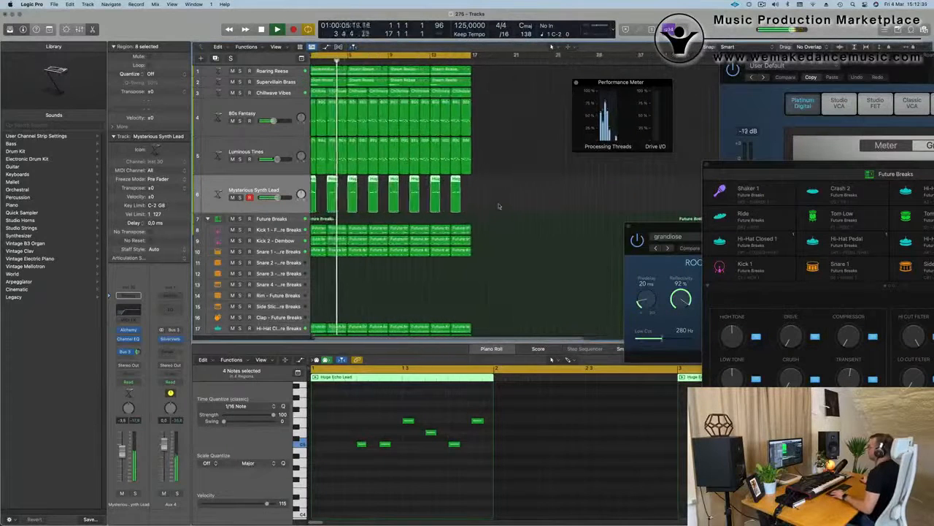
{"action": "left_click_drag", "start_coordinate": [589, 86], "coordinate": [695, 86]}
{"action": "scroll", "coordinate": [516, 154], "scroll_direction": "down", "scroll_amount": 2}
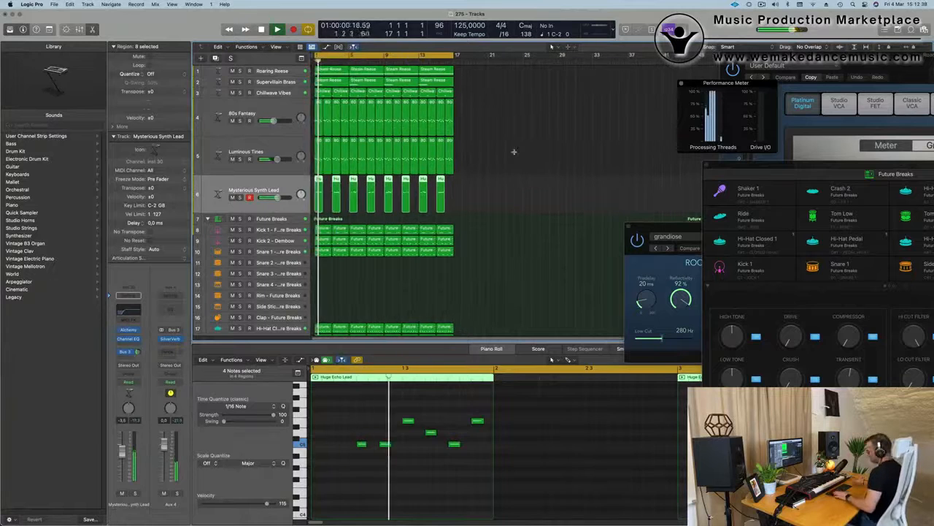
- Select every region in the arrangement and repeat them all to extend the loop past bar 17
{"action": "key", "text": "super+a"}
{"action": "key", "text": "super+r"}
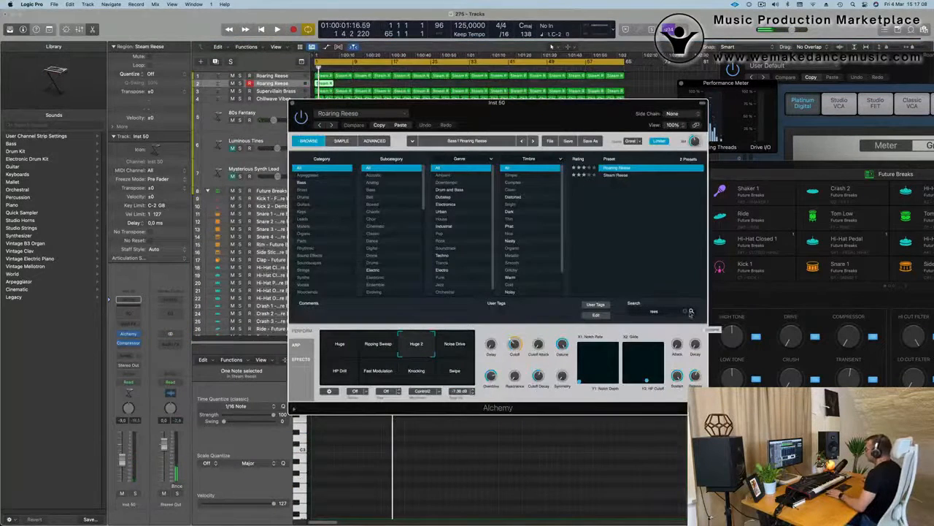
- Clear the duplicated Roaring Reese track's preset search, filter Alchemy to Soundscapes and audition Ambient Guitar Landscape in solo
{"action": "left_click", "coordinate": [687, 312]}
{"action": "left_click", "coordinate": [310, 264]}
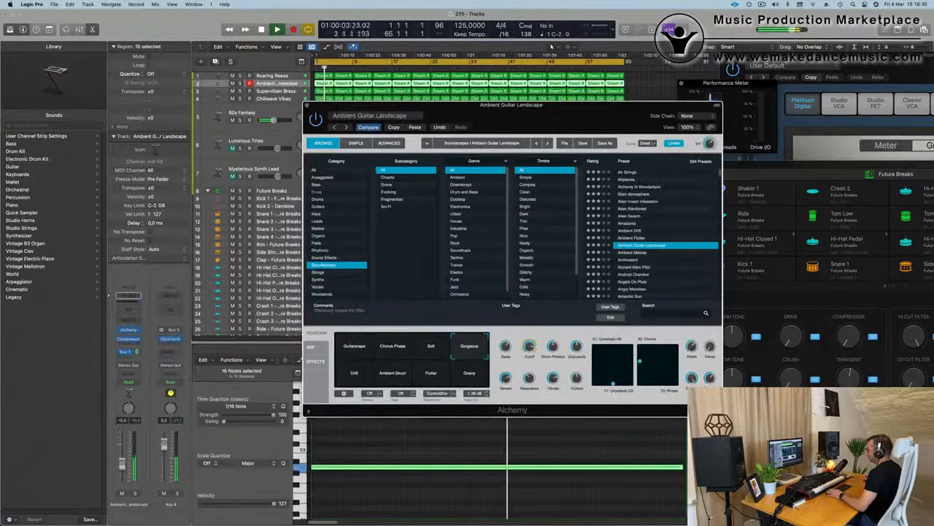
{"action": "left_click", "coordinate": [135, 495]}
{"action": "left_click", "coordinate": [135, 492]}
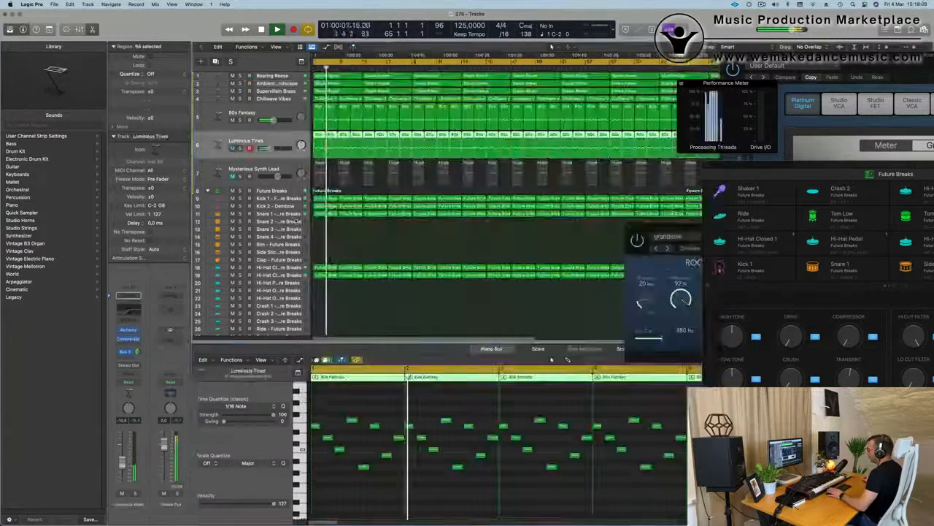
- Copy the first Snare 1 region down to the Rim track and delete its third note
{"action": "left_click", "coordinate": [306, 214]}
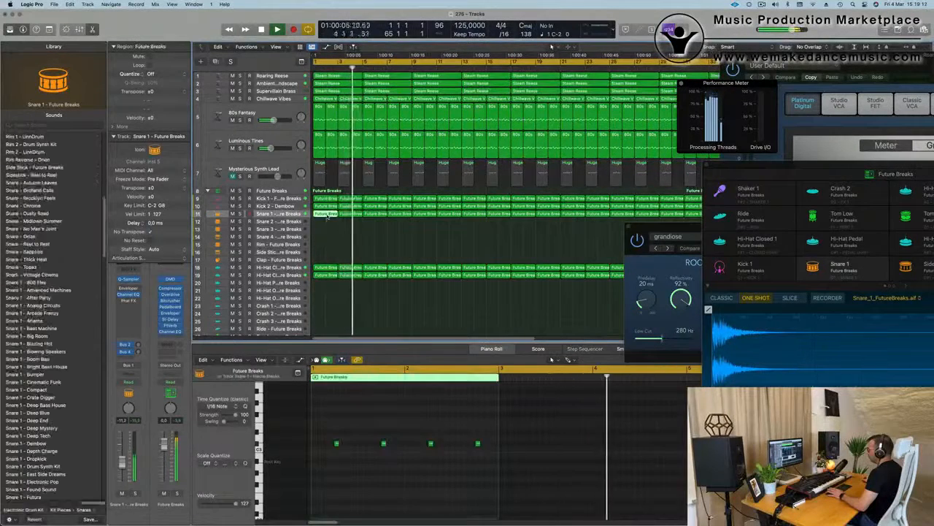
{"action": "left_click_drag", "start_coordinate": [327, 216], "coordinate": [327, 245]}
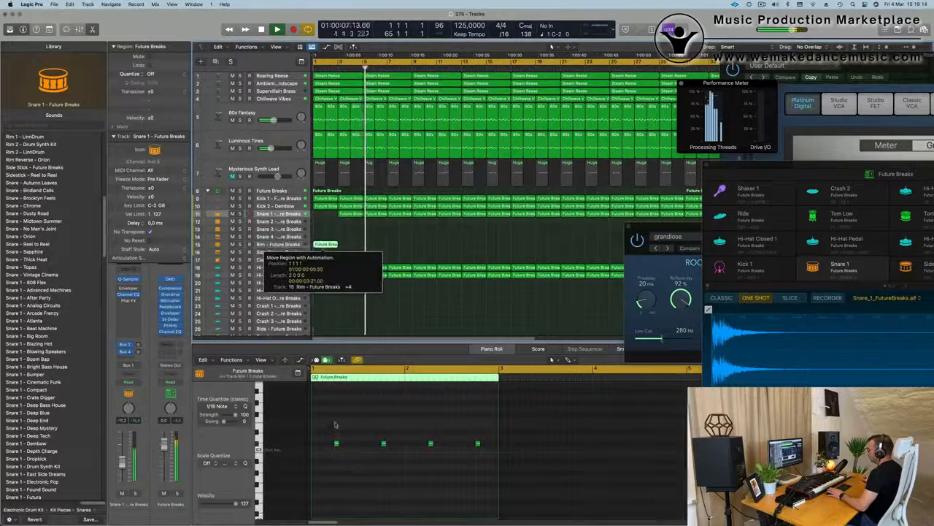
{"action": "key", "text": "space"}
{"action": "left_click", "coordinate": [336, 443]}
{"action": "left_click_drag", "start_coordinate": [421, 410], "coordinate": [451, 482]}
{"action": "key", "text": "Delete"}
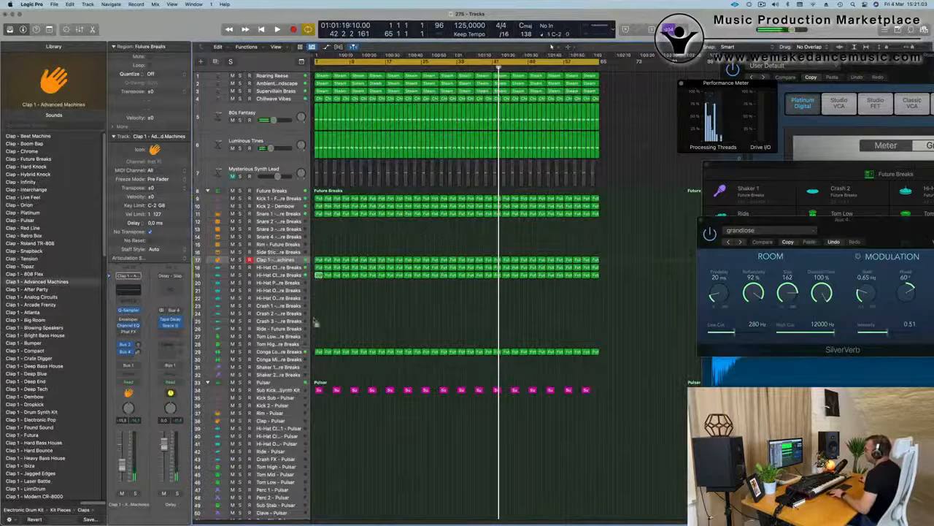
- Place a Future Breaks drum region at the start of the Ride track and open its notes for editing
{"action": "left_click_drag", "start_coordinate": [315, 323], "coordinate": [318, 330]}
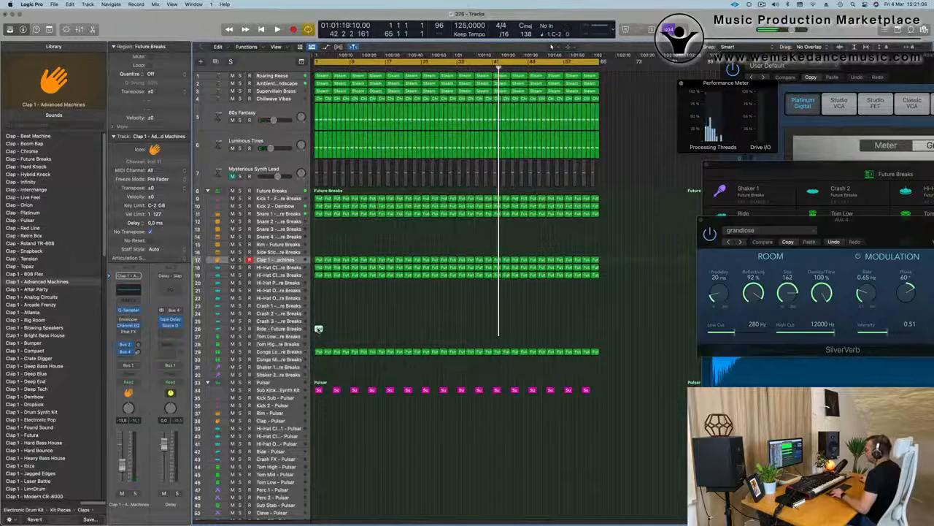
{"action": "double_click", "coordinate": [318, 328]}
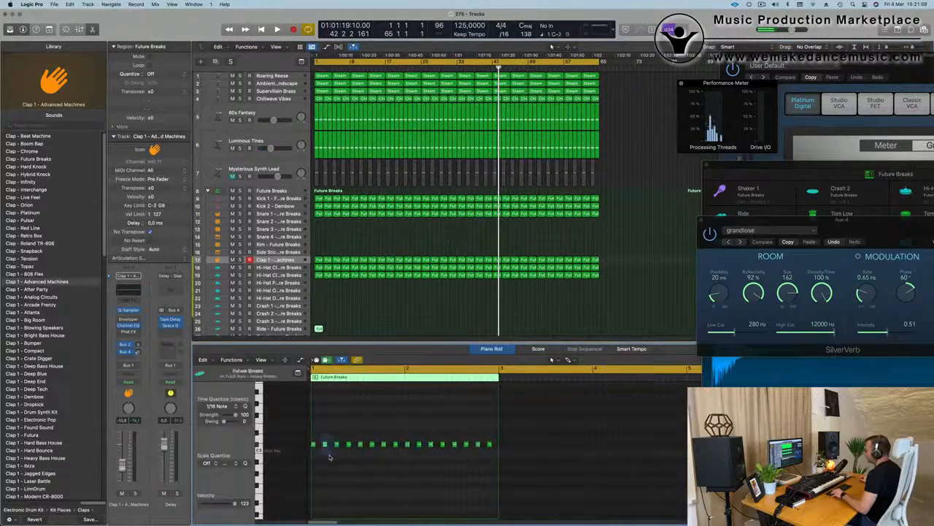
- Thin out the ride pattern by deleting its early off-beat notes, and restart playback from the beginning
{"action": "left_click_drag", "start_coordinate": [330, 458], "coordinate": [331, 457]}
{"action": "key", "text": "Delete"}
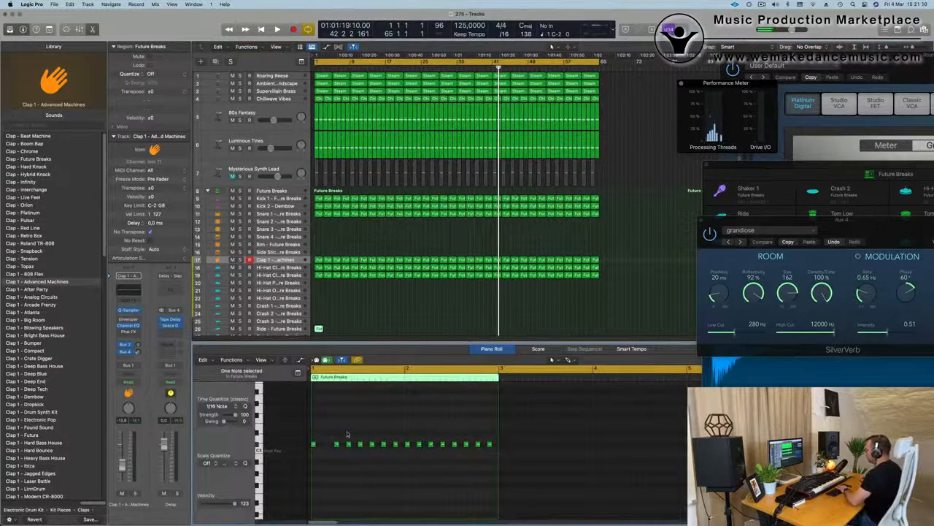
{"action": "key", "text": "Delete"}
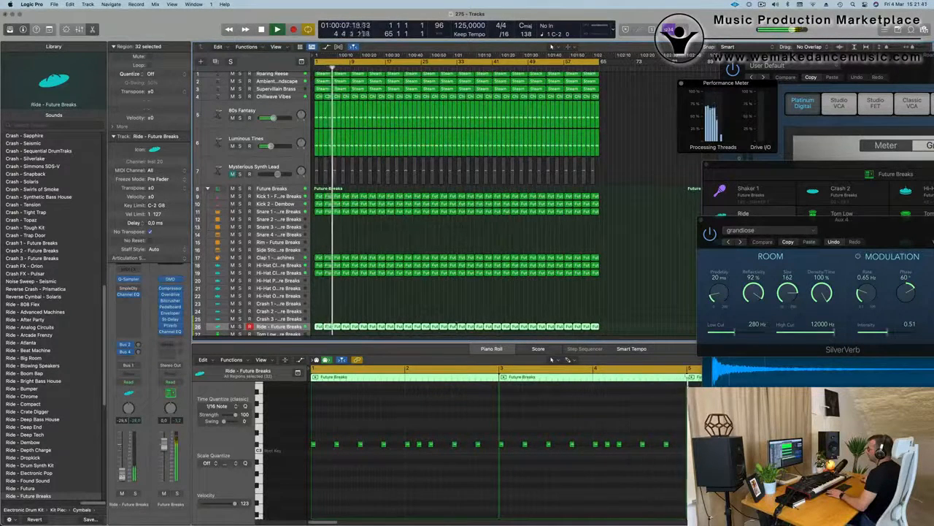
{"action": "key", "text": "Return"}
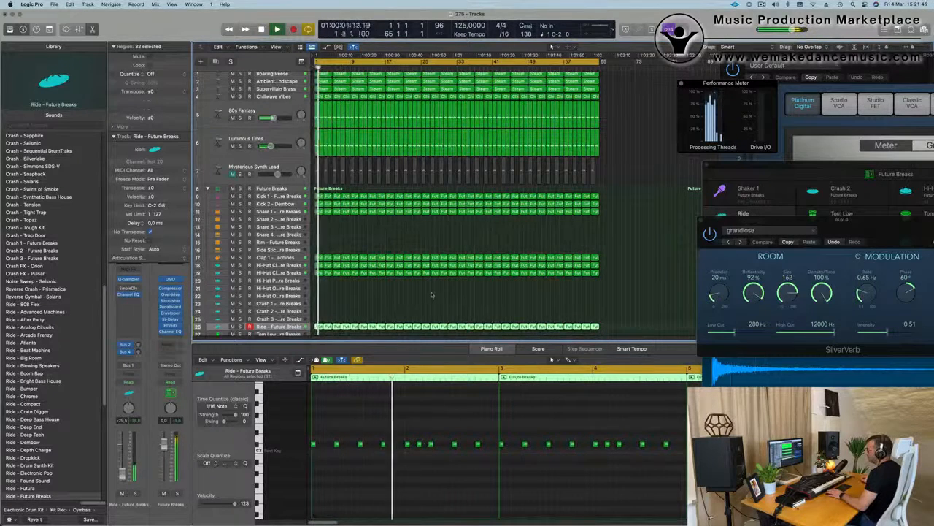